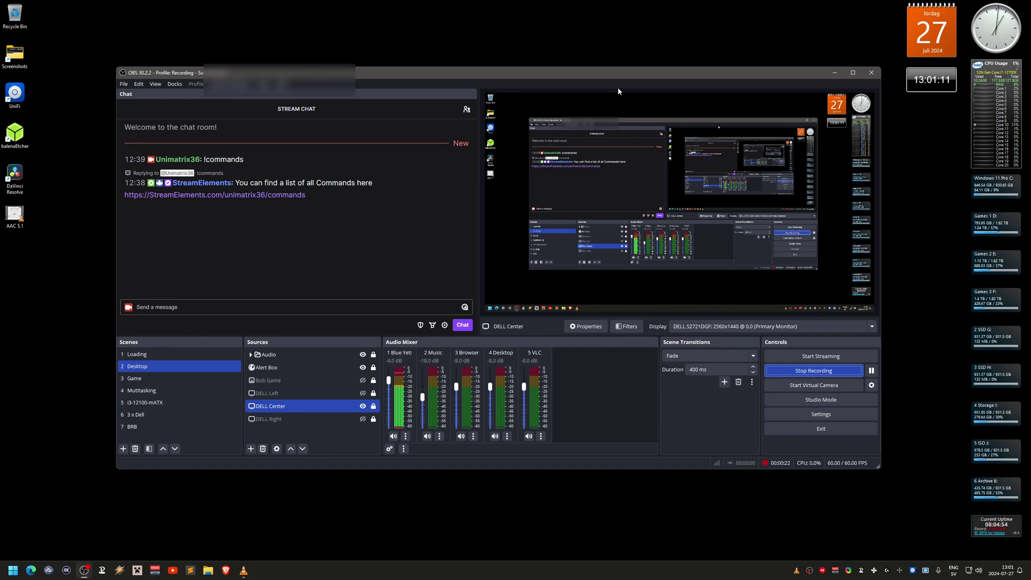
Step: Drag the OBS Studio window off to the right to uncover the desktop
{"action": "left_click_drag", "start_coordinate": [551, 72], "coordinate": [1030, 115]}
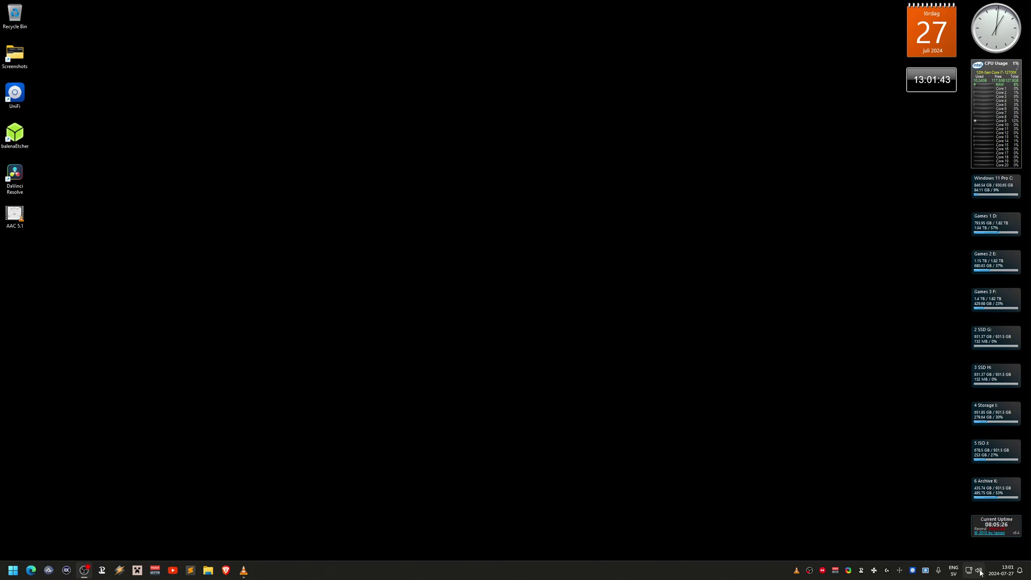
Step: Open Sound settings from the tray speaker icon and scroll to the Advanced options
{"action": "mouse_move", "coordinate": [980, 572]}
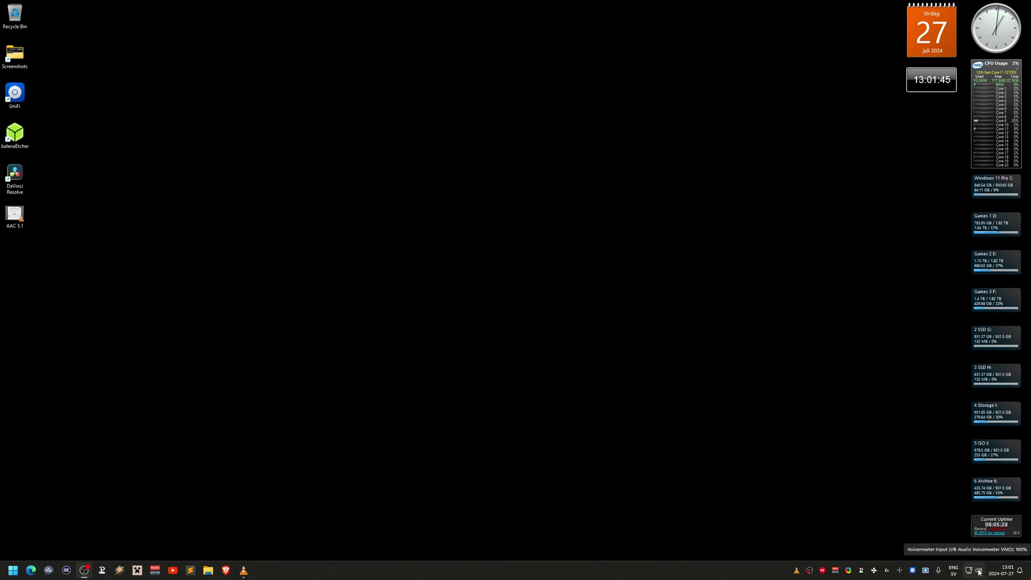
{"action": "right_click", "coordinate": [979, 572]}
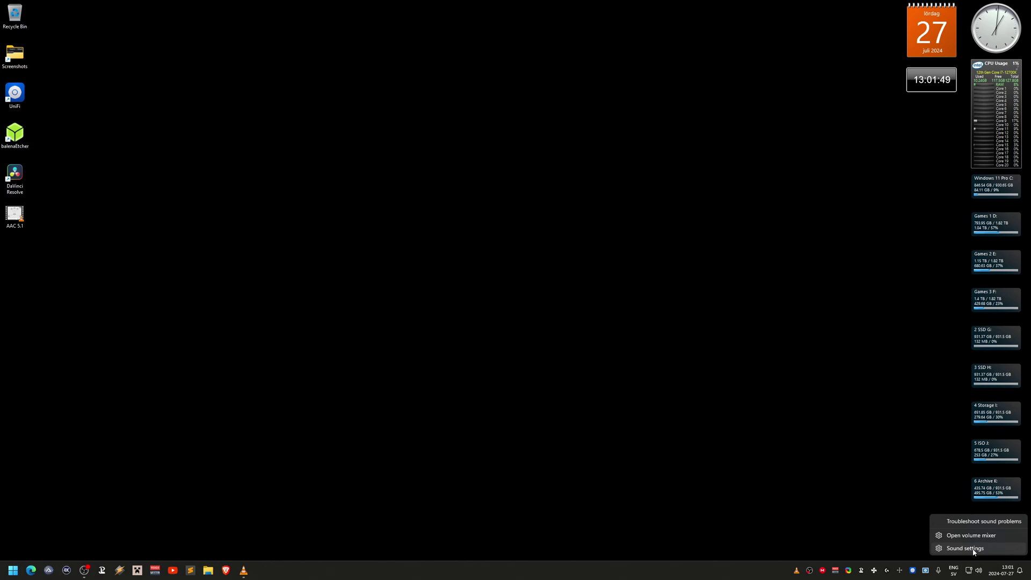
{"action": "left_click", "coordinate": [973, 549]}
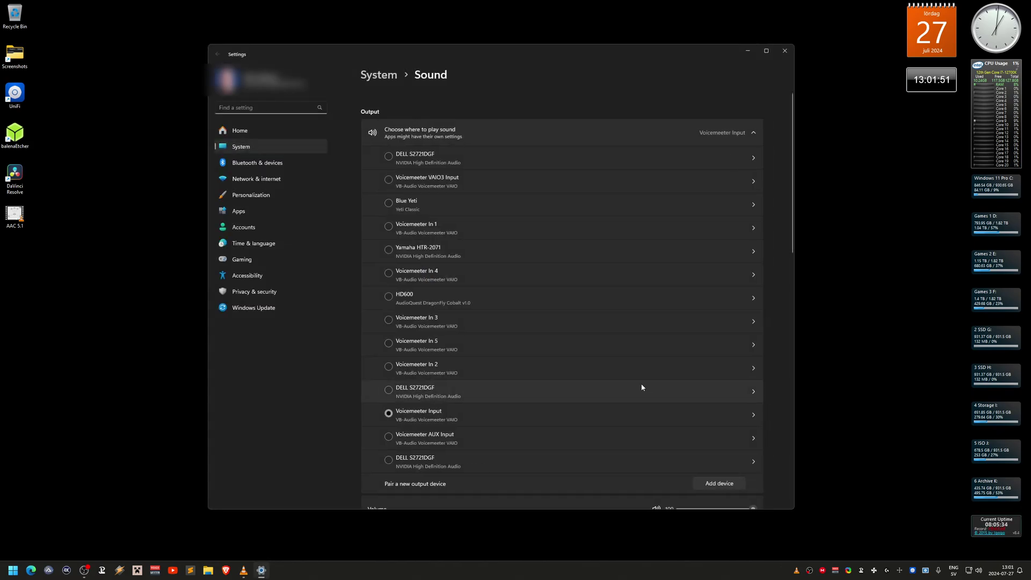
{"action": "scroll", "coordinate": [641, 386], "scroll_direction": "down", "scroll_amount": 15}
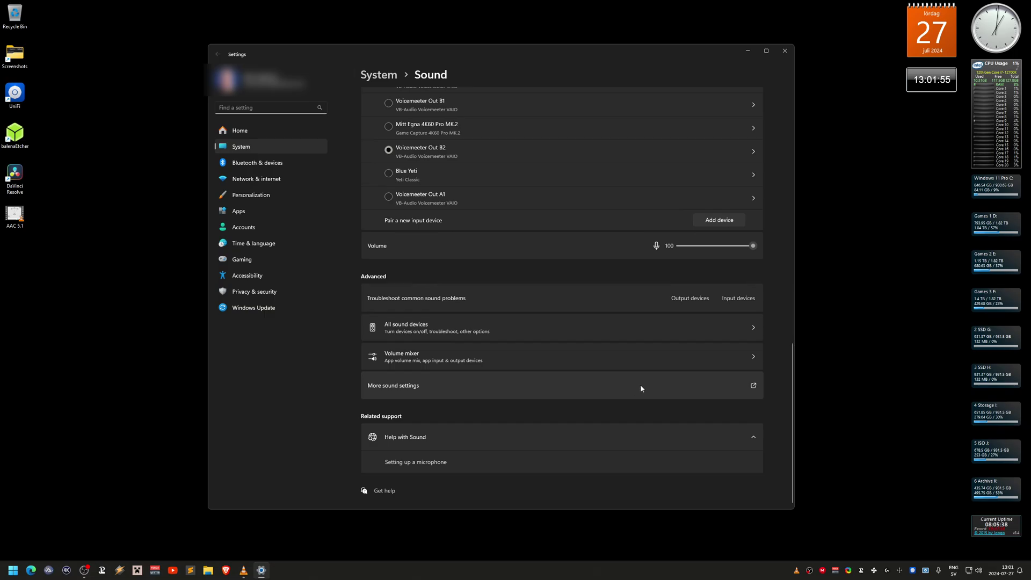
Step: Open the classic Sound dialog via More sound settings, close Settings, and centre the dialog
{"action": "left_click", "coordinate": [448, 390]}
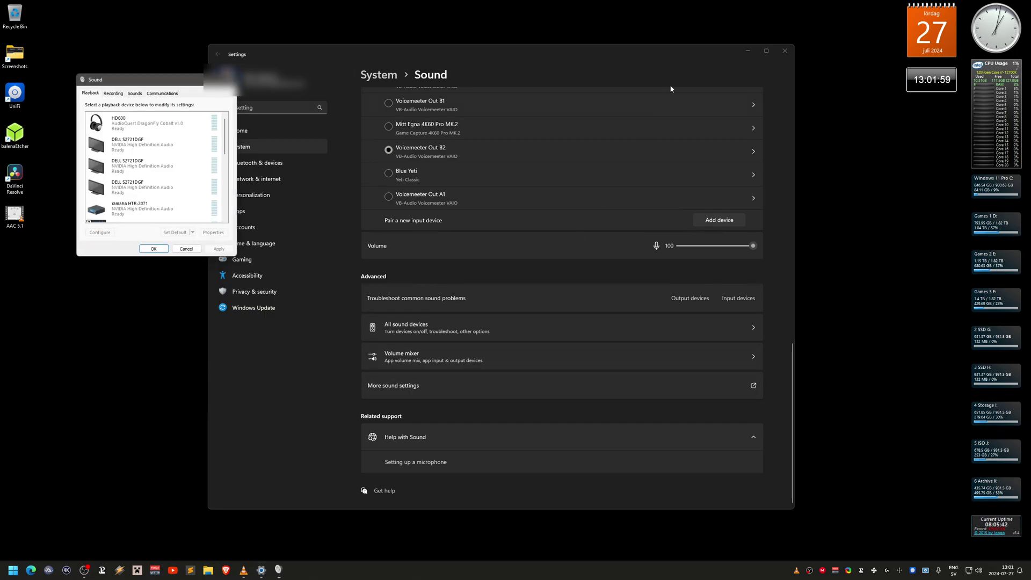
{"action": "left_click", "coordinate": [782, 56]}
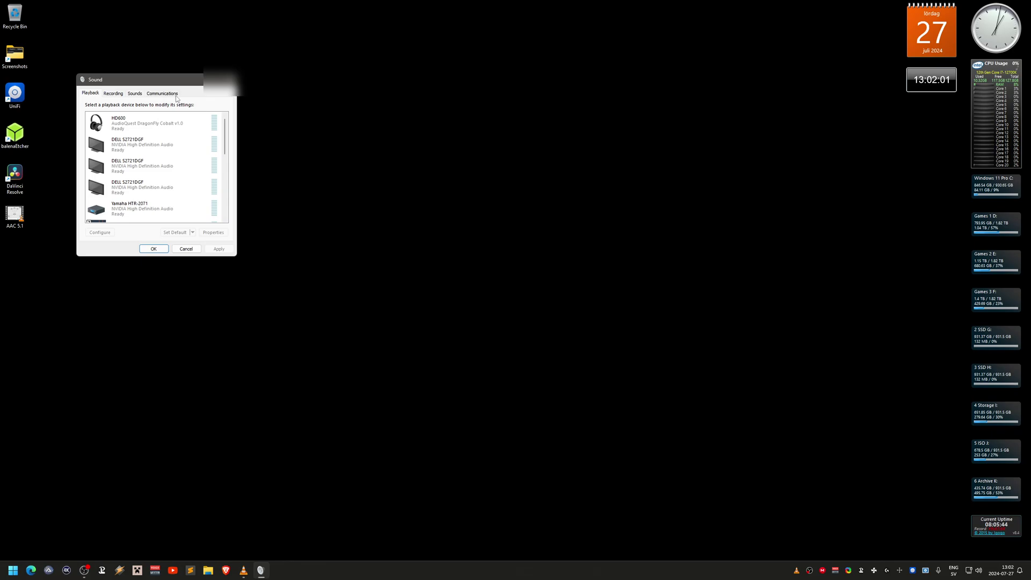
{"action": "left_click_drag", "start_coordinate": [181, 76], "coordinate": [514, 189]}
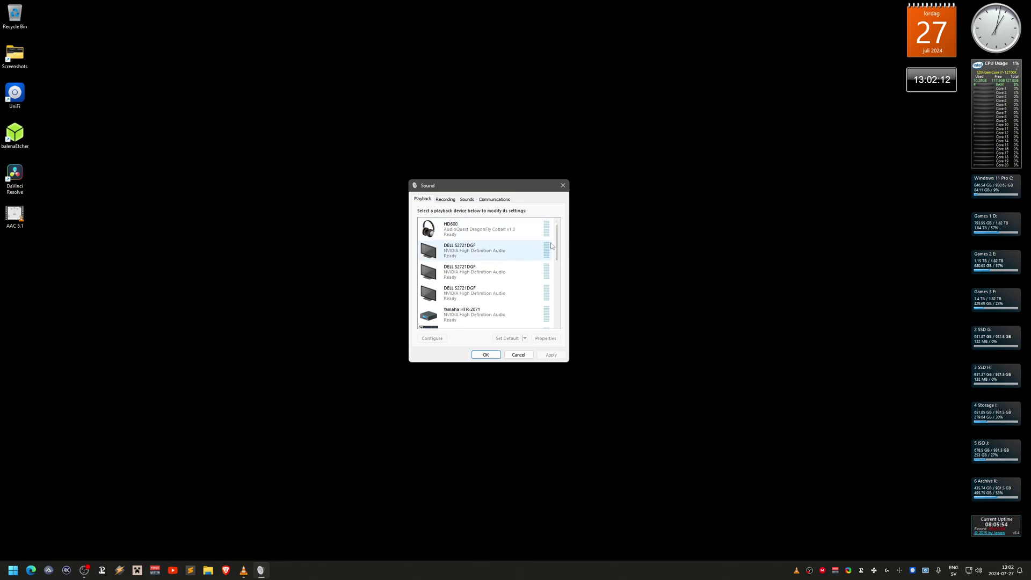
{"action": "left_click_drag", "start_coordinate": [557, 237], "coordinate": [567, 308]}
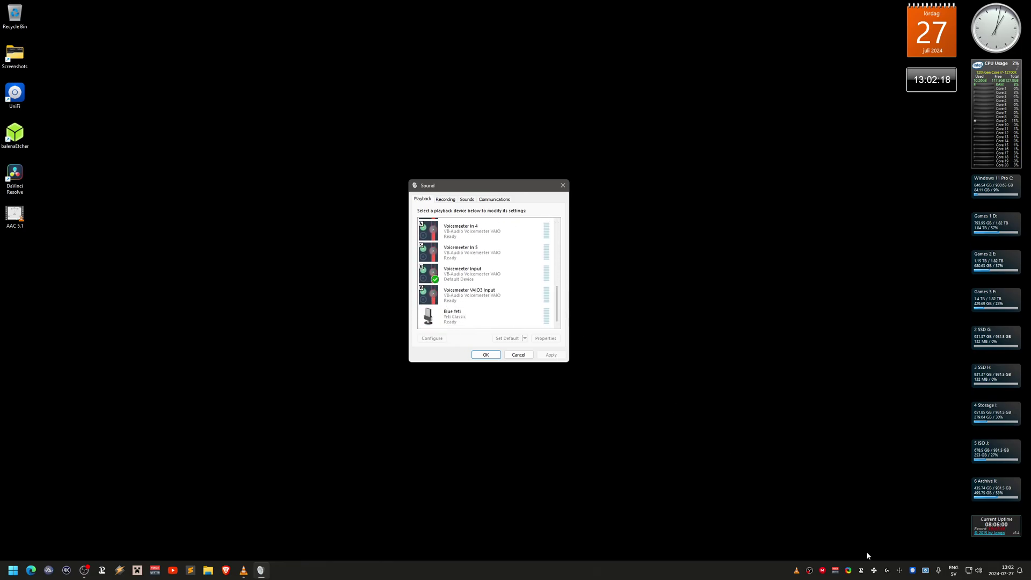
Step: Check routing in the Voicemeeter Potato mixer, then select Yamaha HTR-2071 on the Playback tab
{"action": "left_click", "coordinate": [835, 570]}
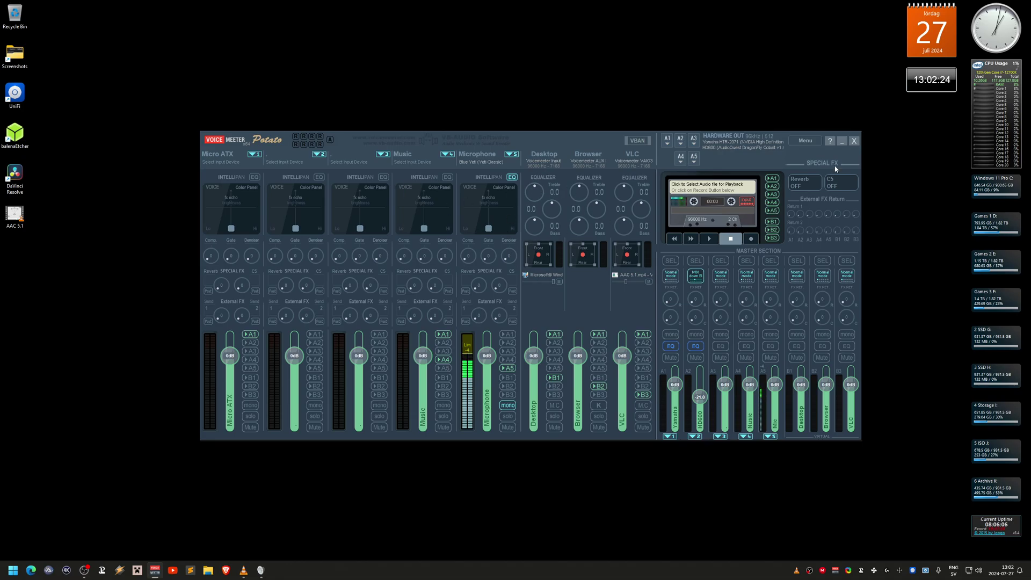
{"action": "left_click", "coordinate": [854, 141]}
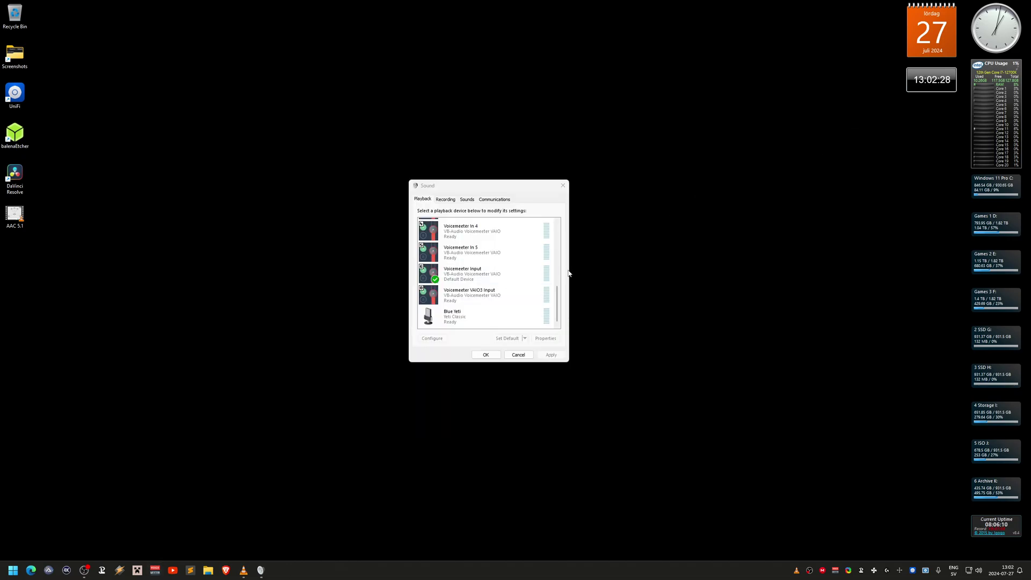
{"action": "left_click", "coordinate": [557, 316]}
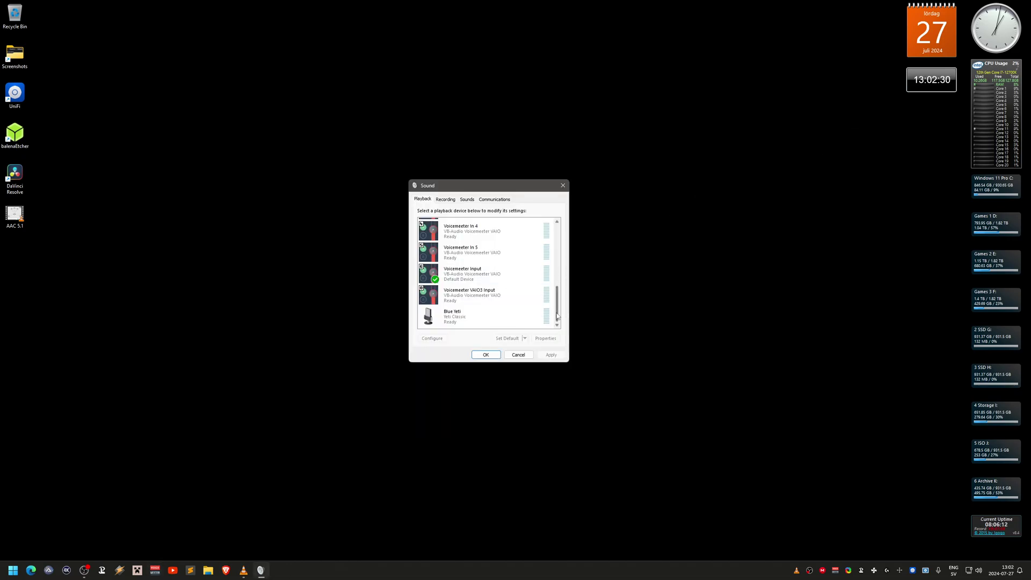
{"action": "left_click_drag", "start_coordinate": [557, 316], "coordinate": [559, 268]}
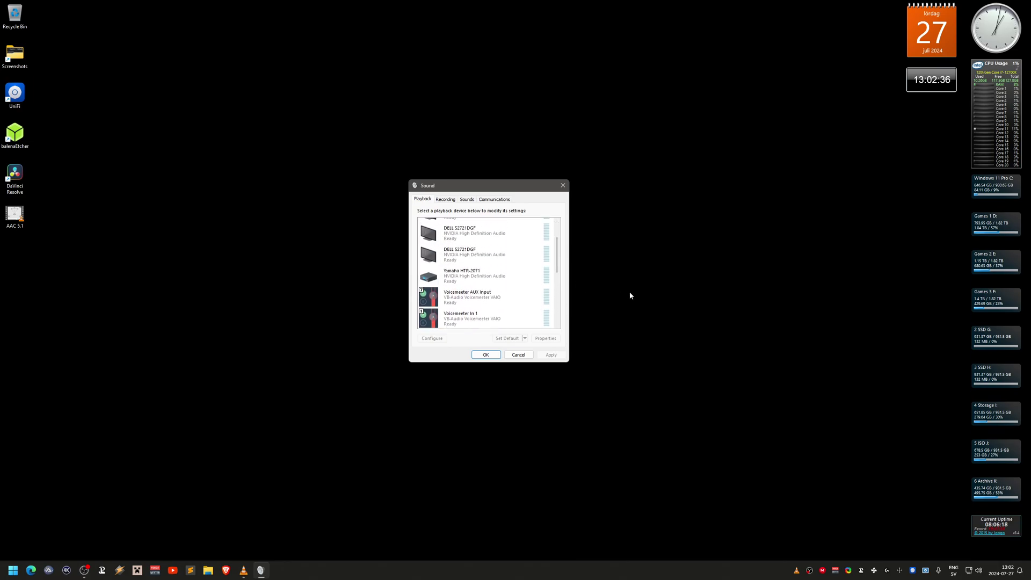
{"action": "left_click", "coordinate": [475, 278]}
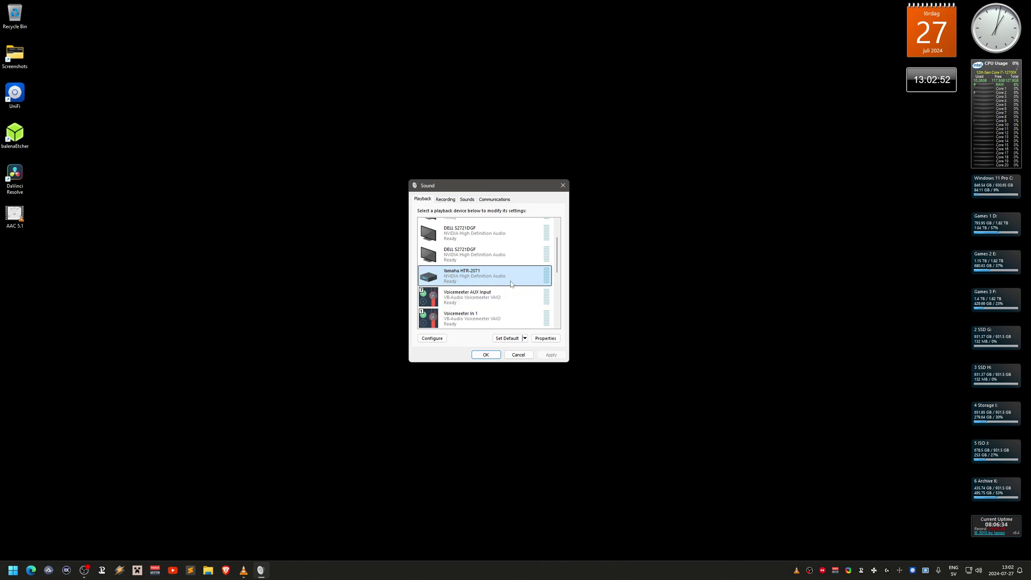
Step: In Yamaha HTR-2071 Speaker Setup, test Stereo, 7.1 and 5.1 layouts, then pick side-speaker 5.1 Surround
{"action": "right_click", "coordinate": [469, 274]}
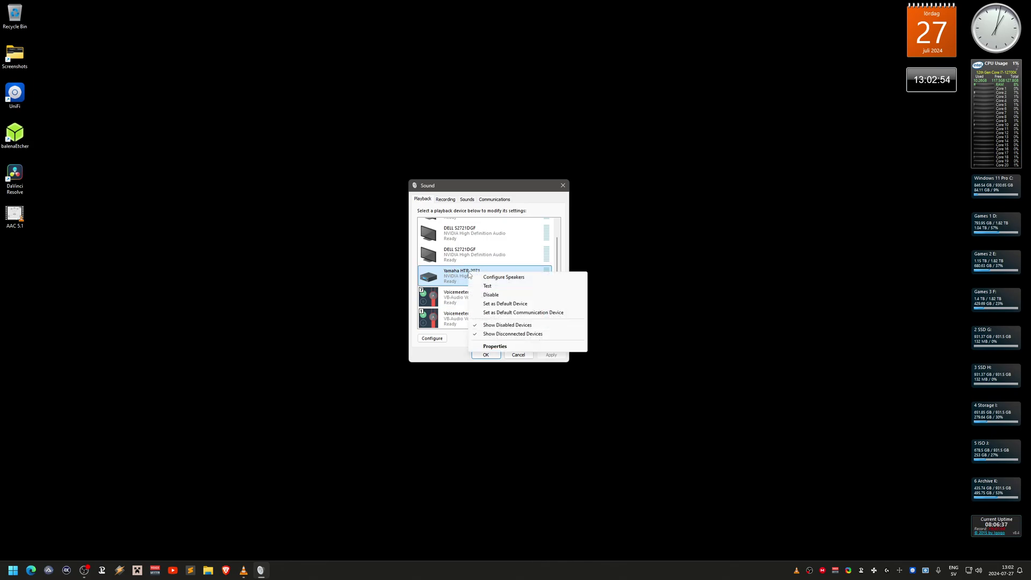
{"action": "left_click", "coordinate": [541, 281]}
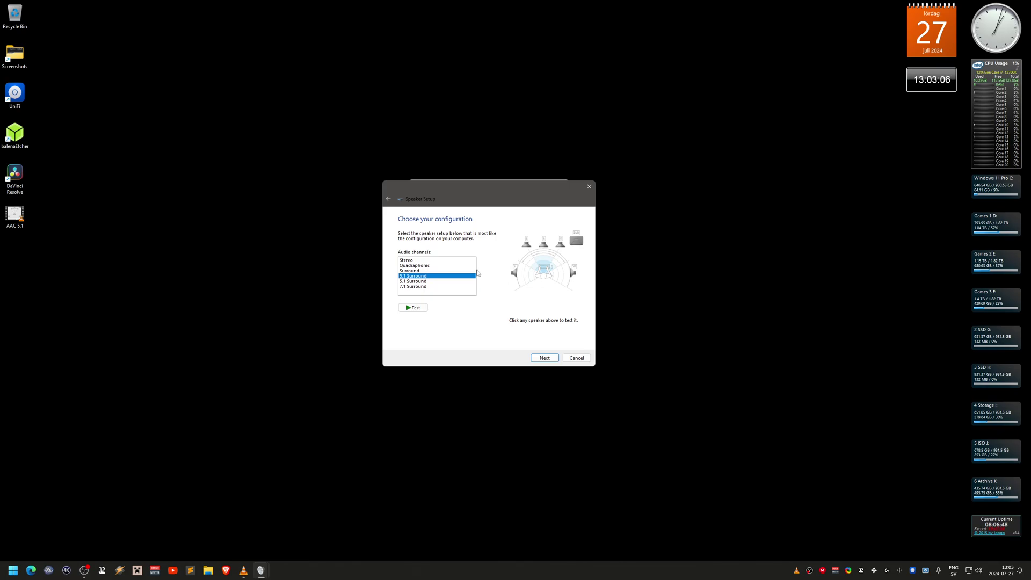
{"action": "left_click", "coordinate": [427, 261]}
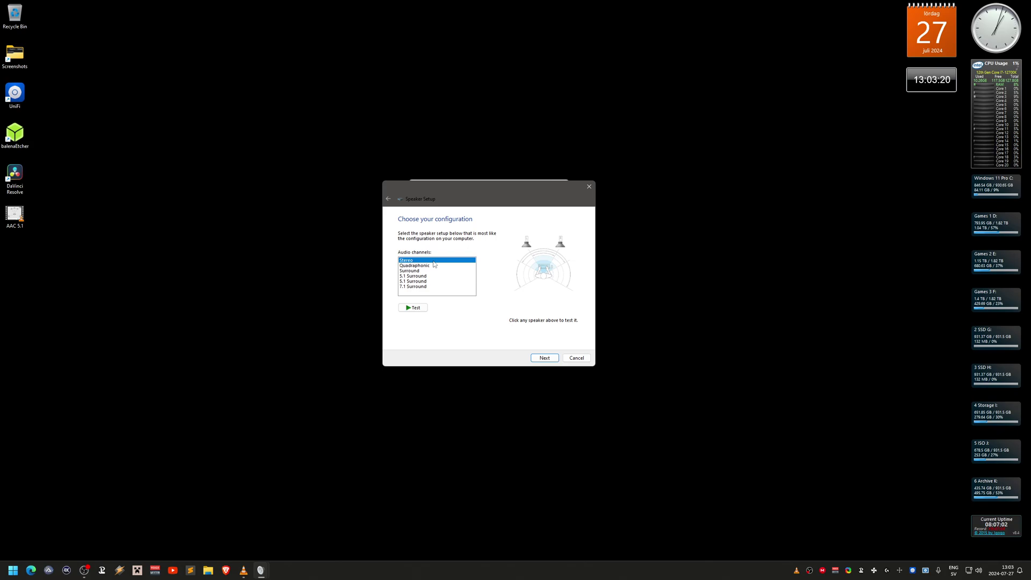
{"action": "left_click", "coordinate": [423, 287]}
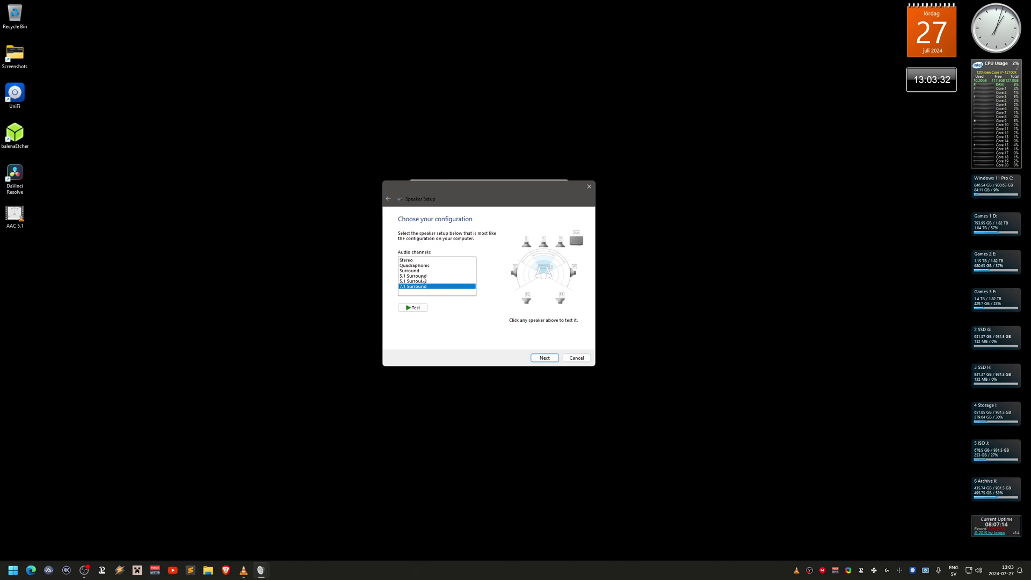
{"action": "left_click", "coordinate": [423, 277]}
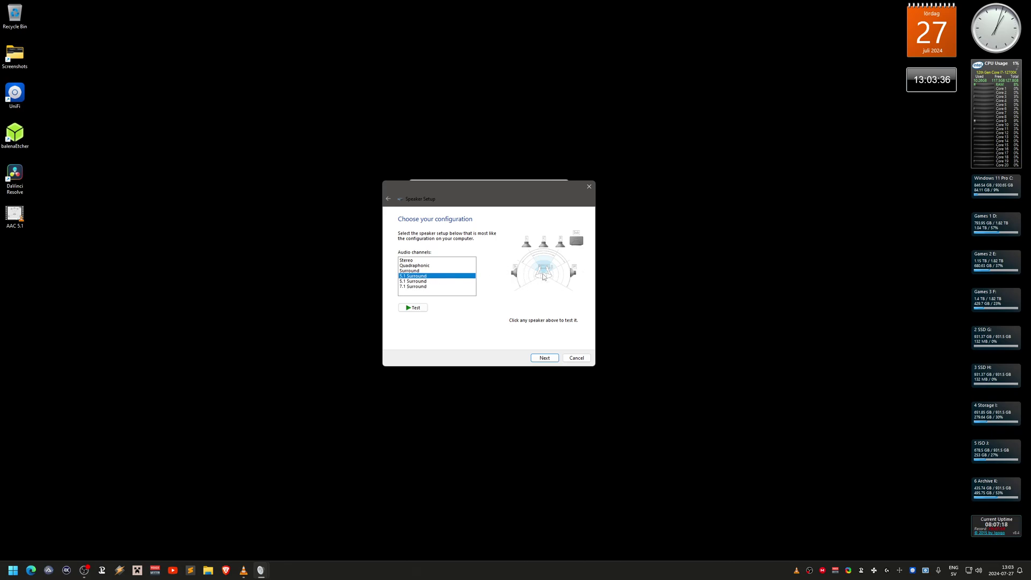
{"action": "left_click", "coordinate": [435, 280]}
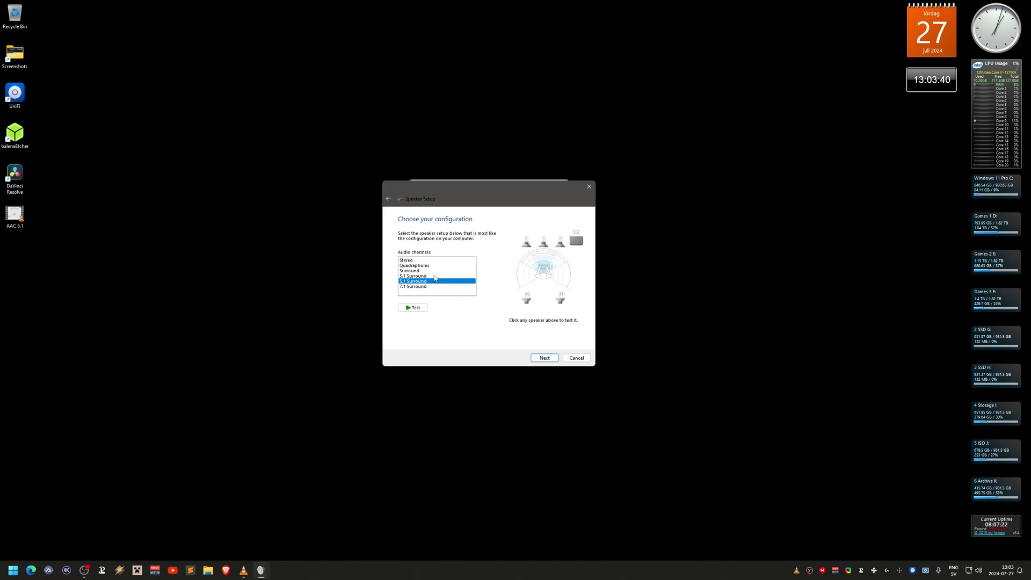
{"action": "left_click", "coordinate": [435, 276]}
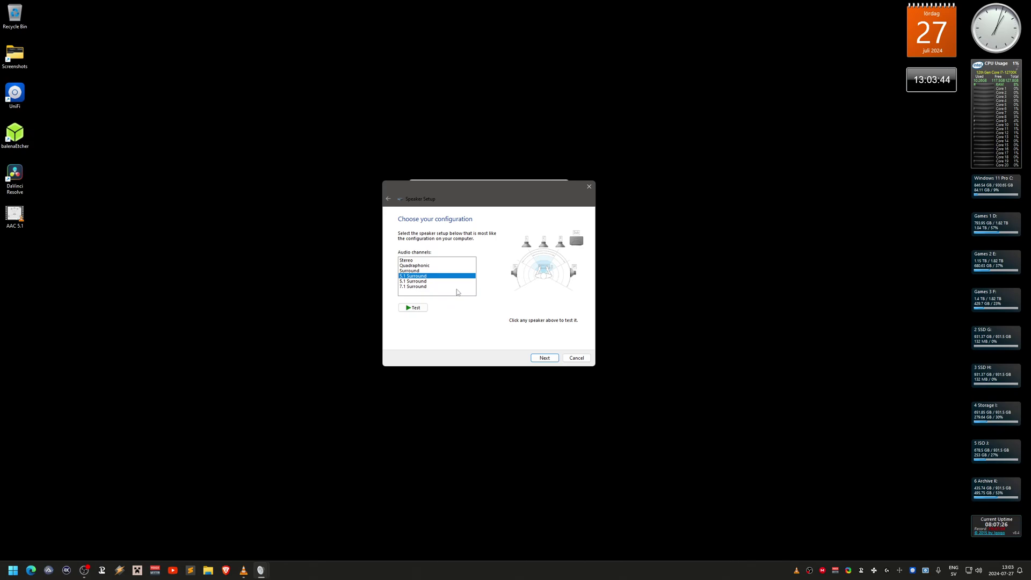
{"action": "left_click", "coordinate": [544, 359]}
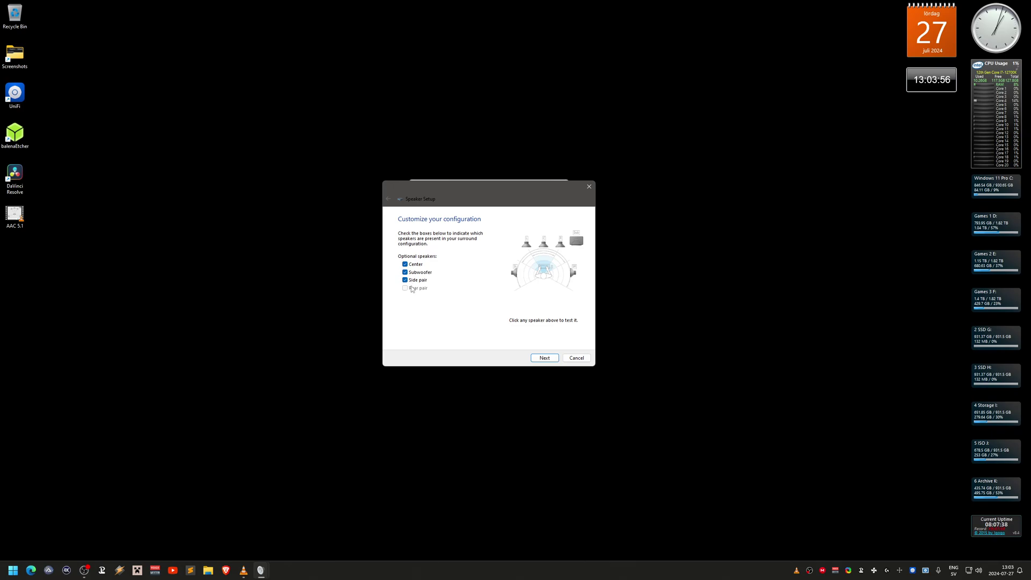
Step: Keep Center, Subwoofer, Side pair and both full-range speakers enabled, and finish the wizard
{"action": "left_click", "coordinate": [544, 358]}
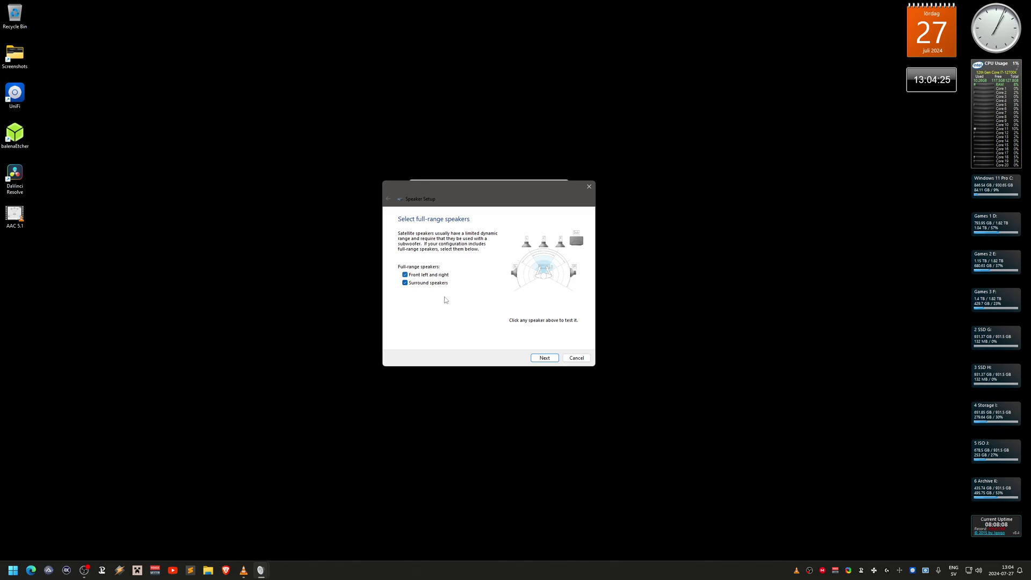
{"action": "left_click", "coordinate": [545, 358]}
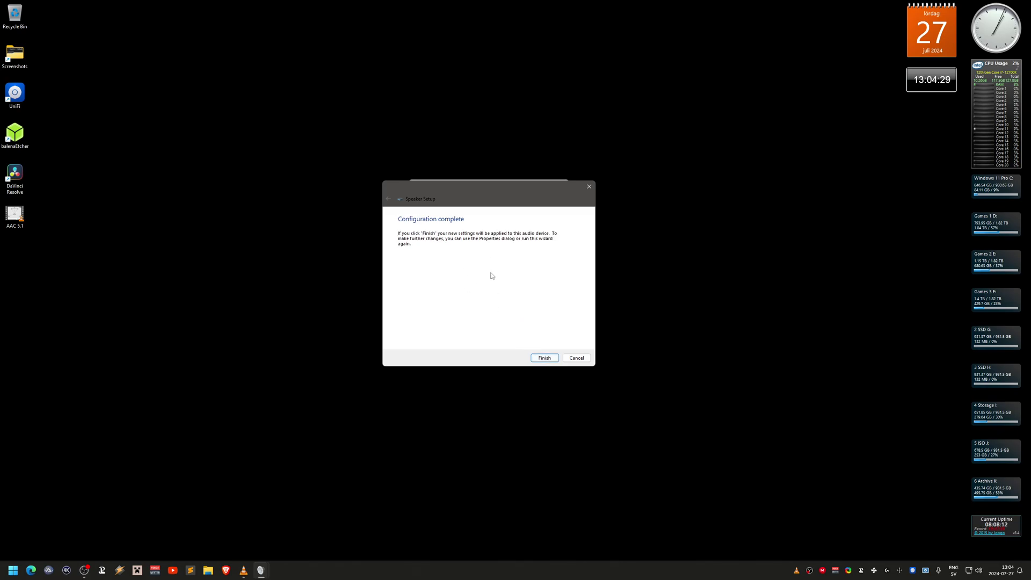
{"action": "left_click", "coordinate": [545, 359]}
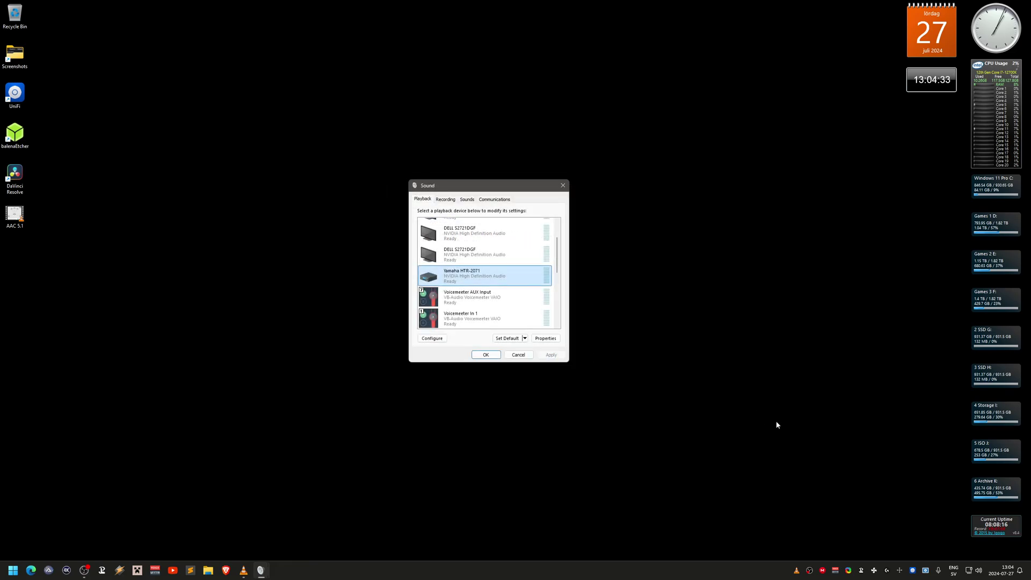
Step: Restart the Voicemeeter audio engine from its Menu, close the mixer, and refocus the Sound dialog
{"action": "left_click", "coordinate": [836, 570]}
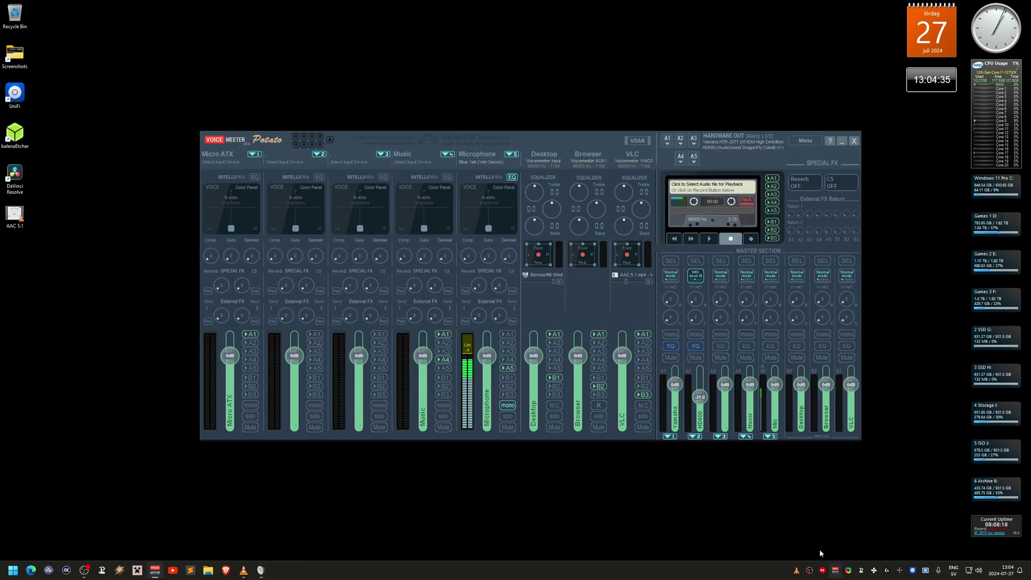
{"action": "left_click", "coordinate": [806, 141]}
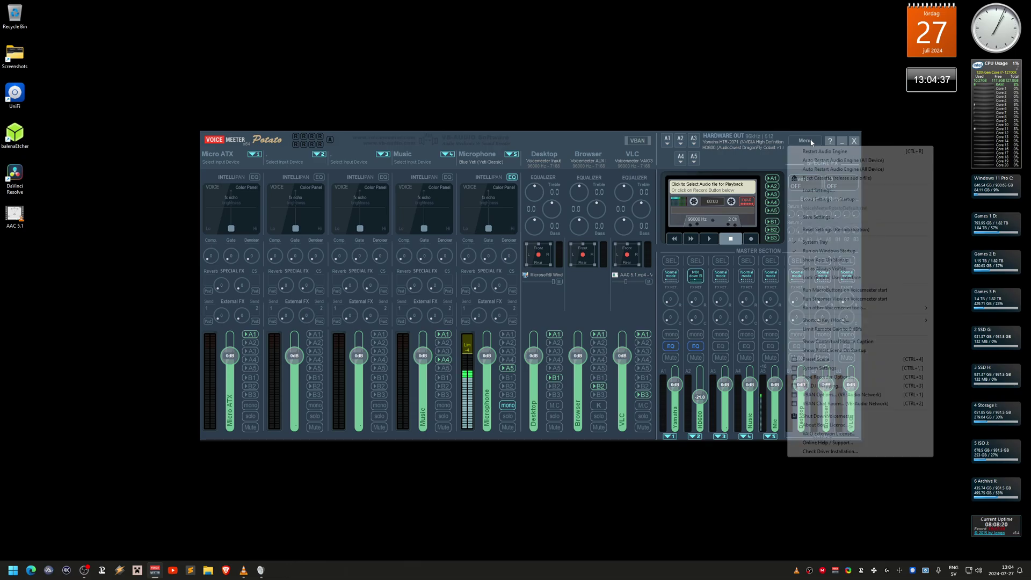
{"action": "left_click", "coordinate": [815, 152]}
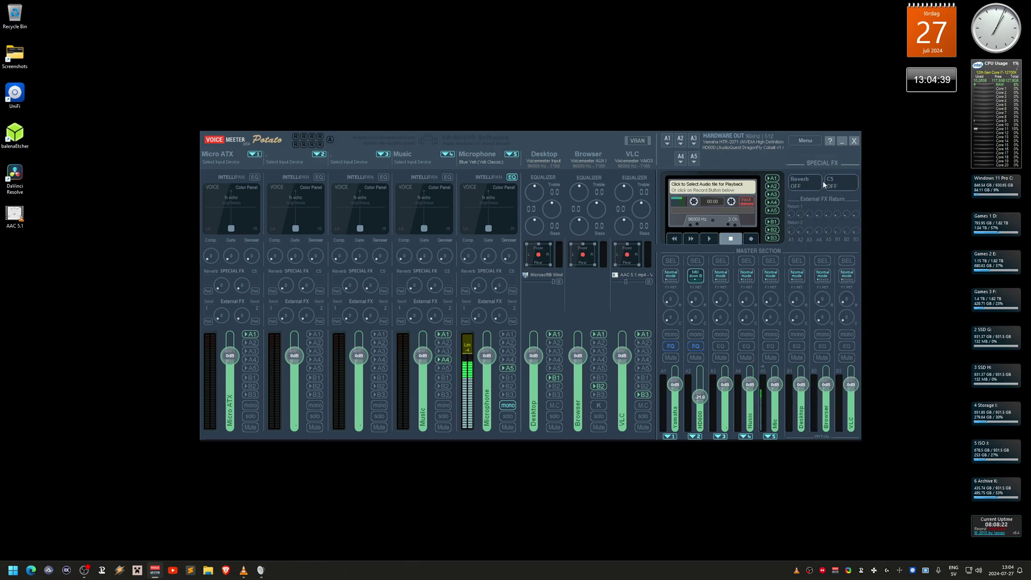
{"action": "left_click", "coordinate": [853, 141]}
{"action": "left_click", "coordinate": [493, 281]}
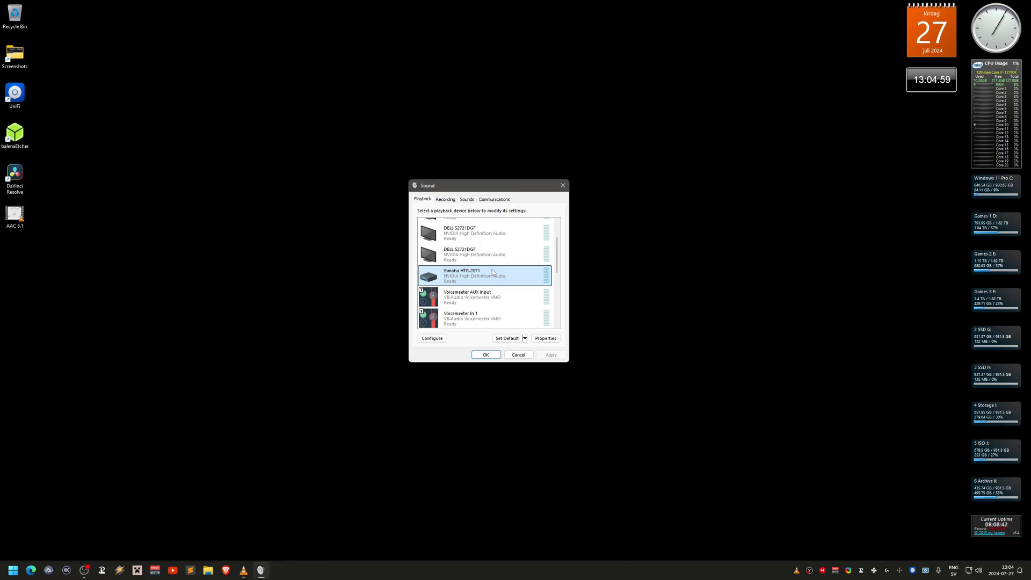
{"action": "left_click_drag", "start_coordinate": [557, 258], "coordinate": [513, 258]}
{"action": "left_click", "coordinate": [513, 259]}
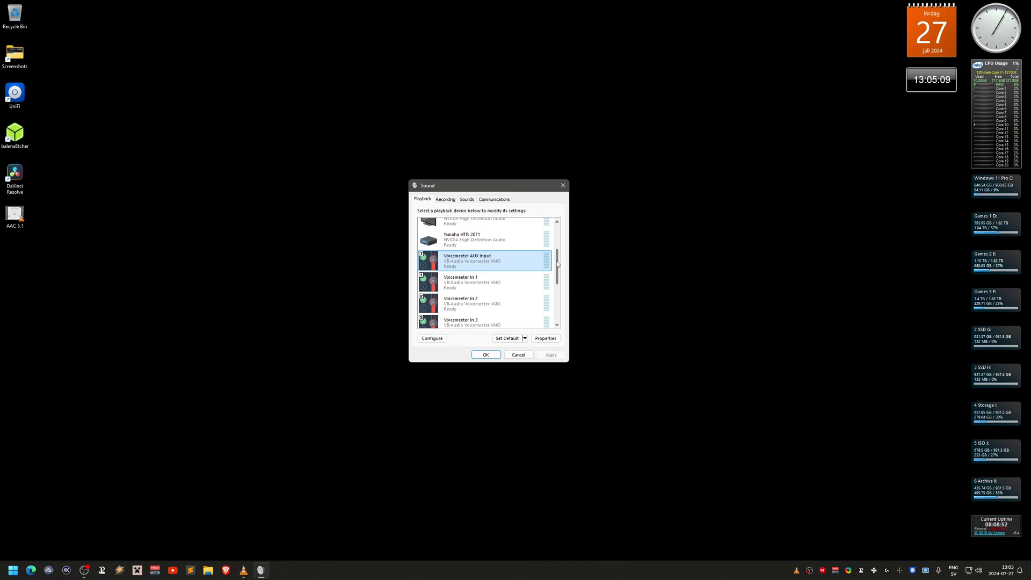
{"action": "left_click_drag", "start_coordinate": [557, 264], "coordinate": [559, 305]}
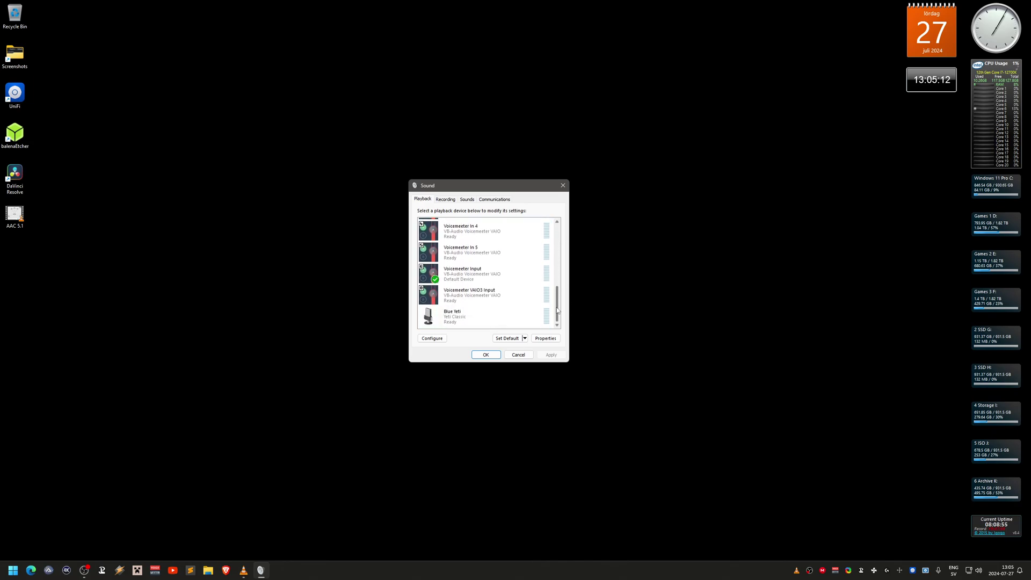
{"action": "left_click", "coordinate": [501, 272]}
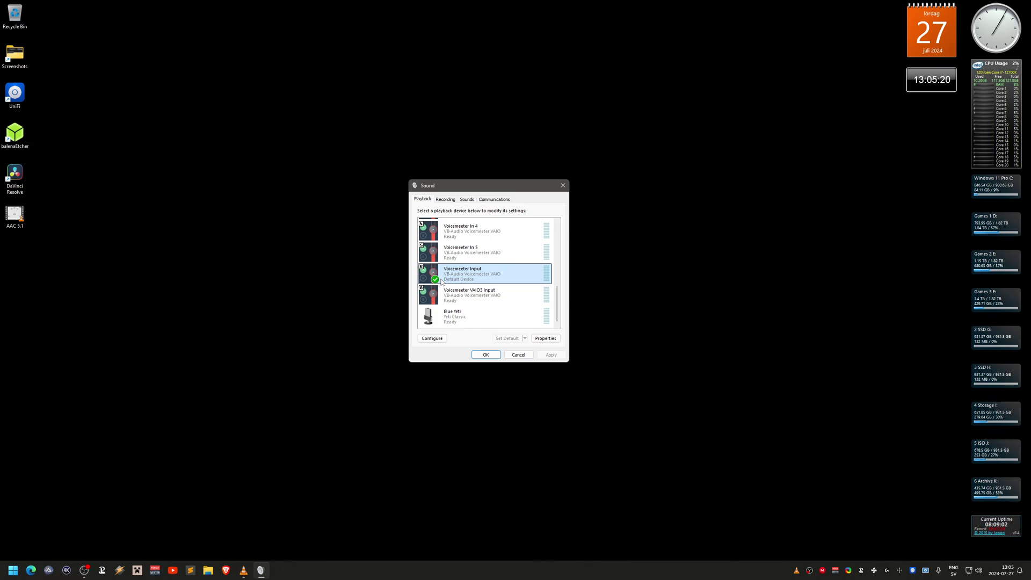
Step: Open and dismiss the Voicemeeter Input device options, then cancel the Sound dialog
{"action": "right_click", "coordinate": [486, 276]}
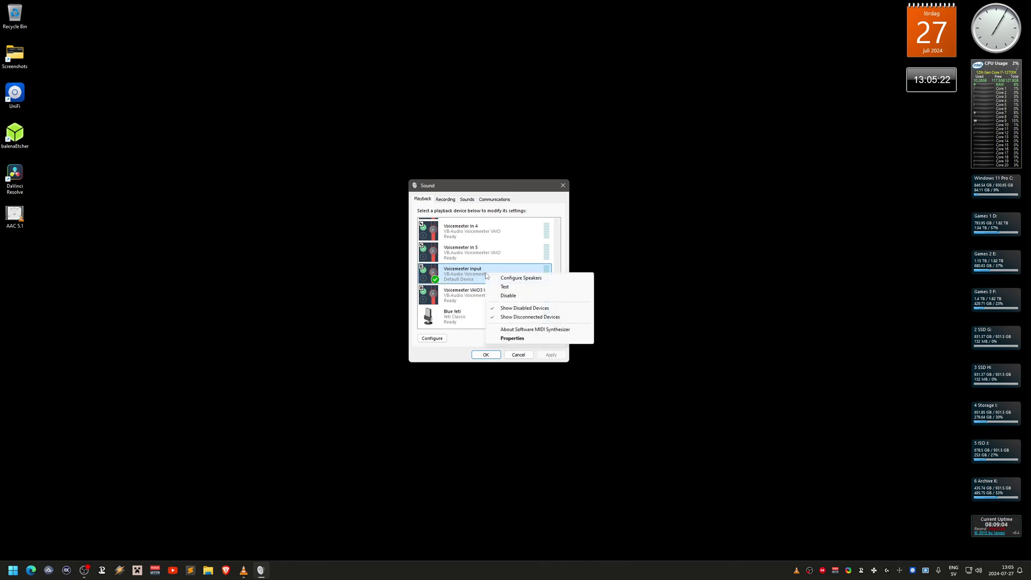
{"action": "key", "text": "Escape"}
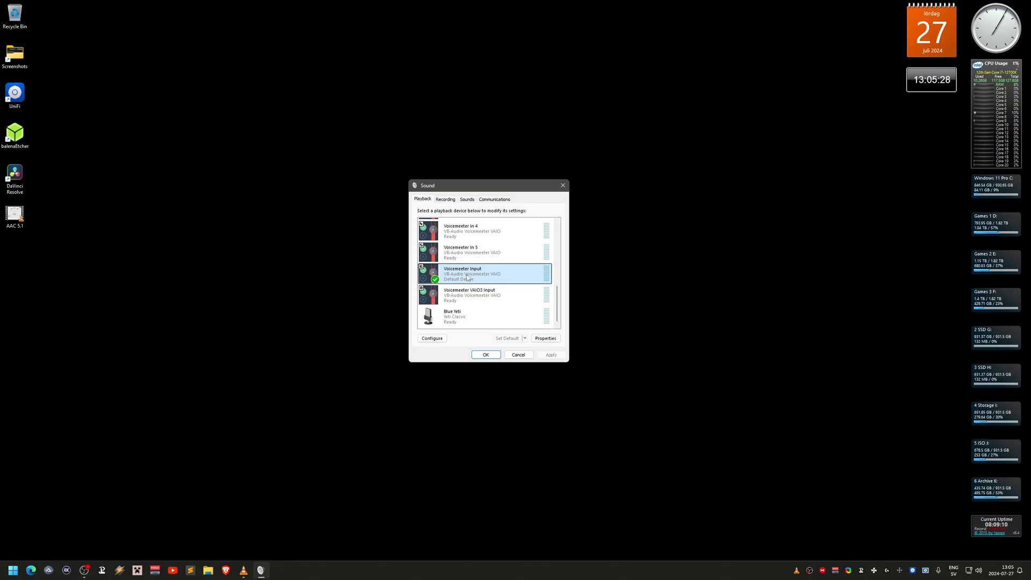
{"action": "right_click", "coordinate": [467, 277]}
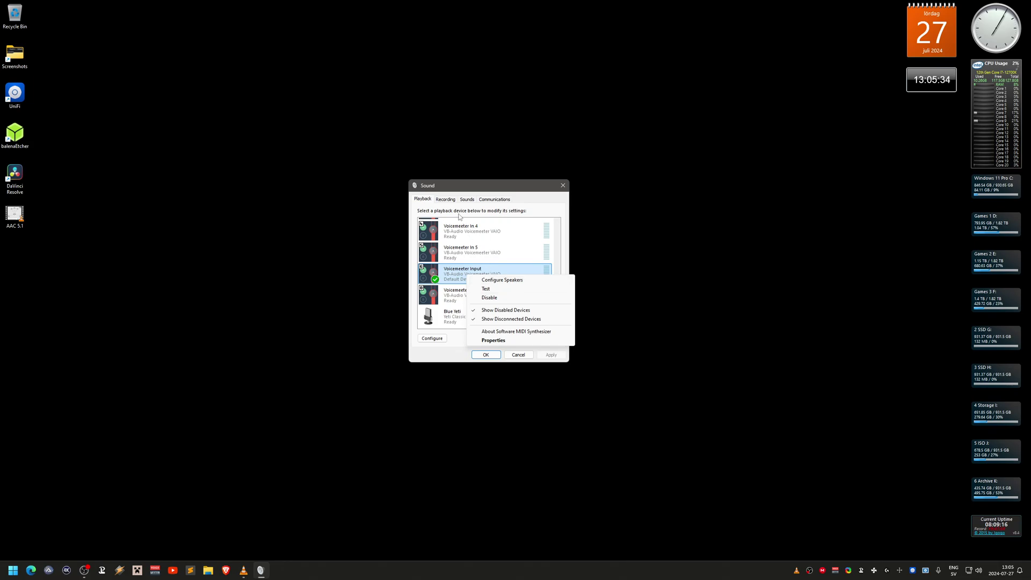
{"action": "left_click", "coordinate": [456, 355]}
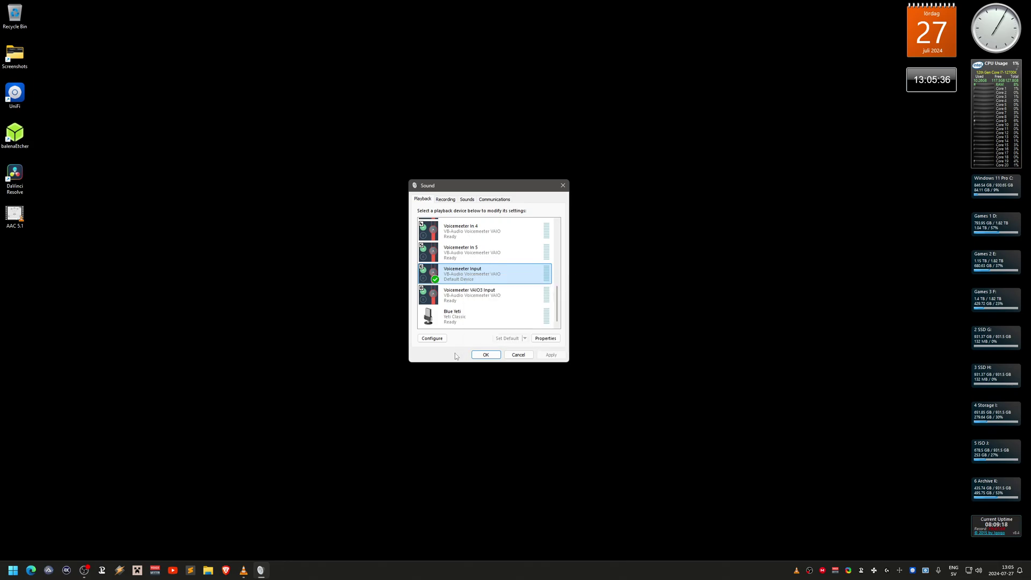
{"action": "left_click", "coordinate": [523, 356]}
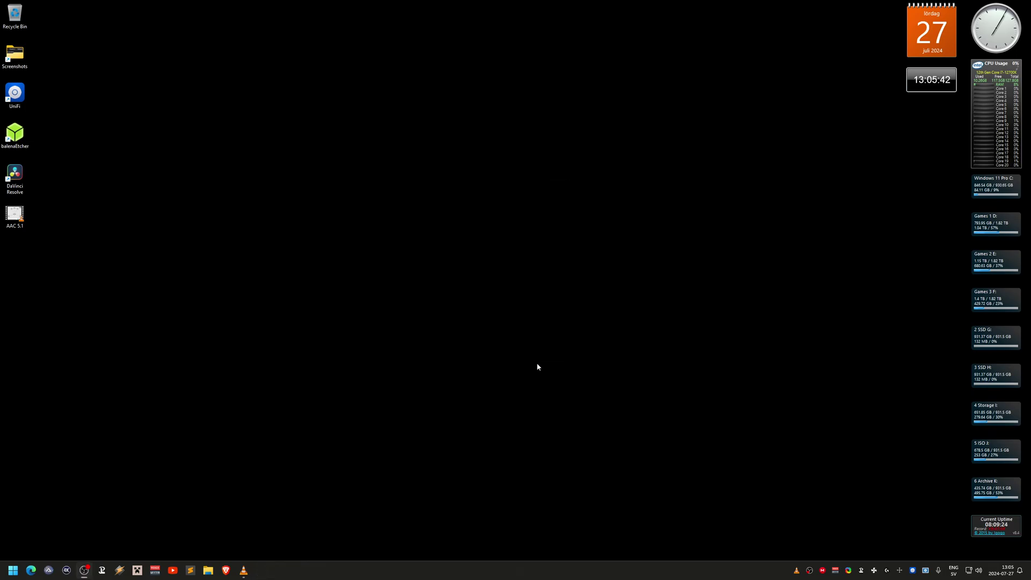
Step: Open the Voicemeeter Potato mixer from its tray icon
{"action": "left_click", "coordinate": [835, 569]}
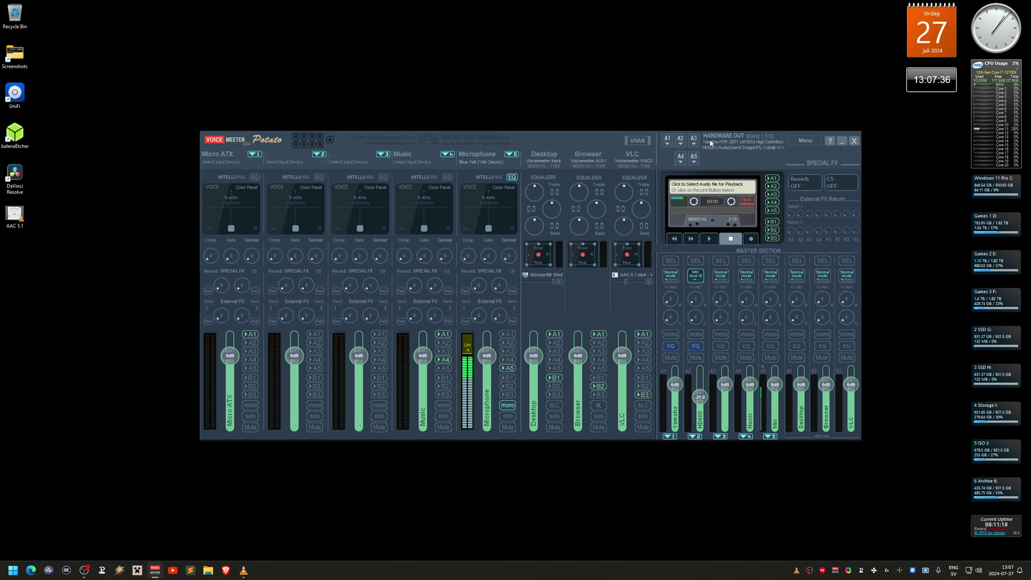
{"action": "left_click", "coordinate": [667, 140]}
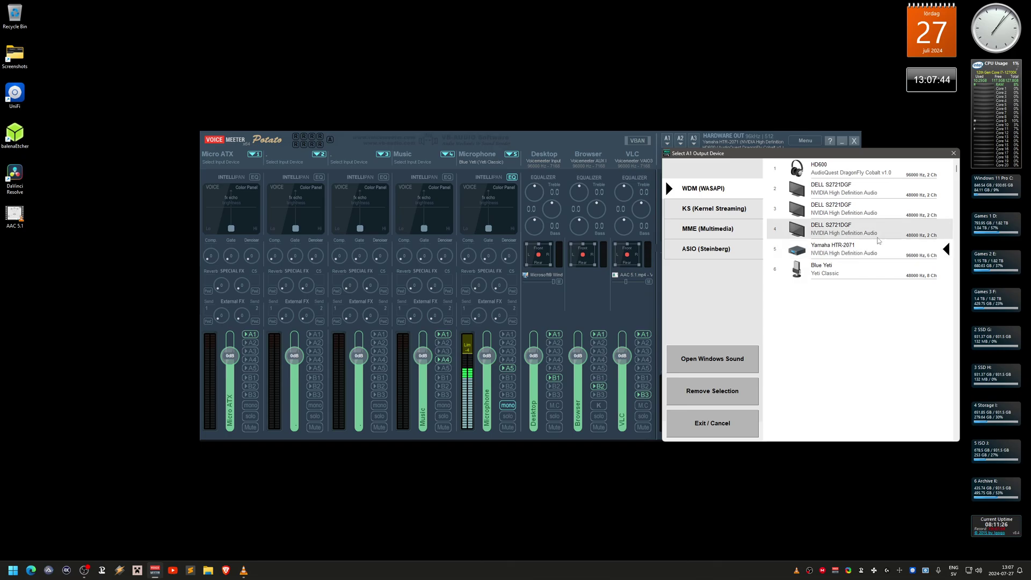
{"action": "left_click", "coordinate": [953, 154]}
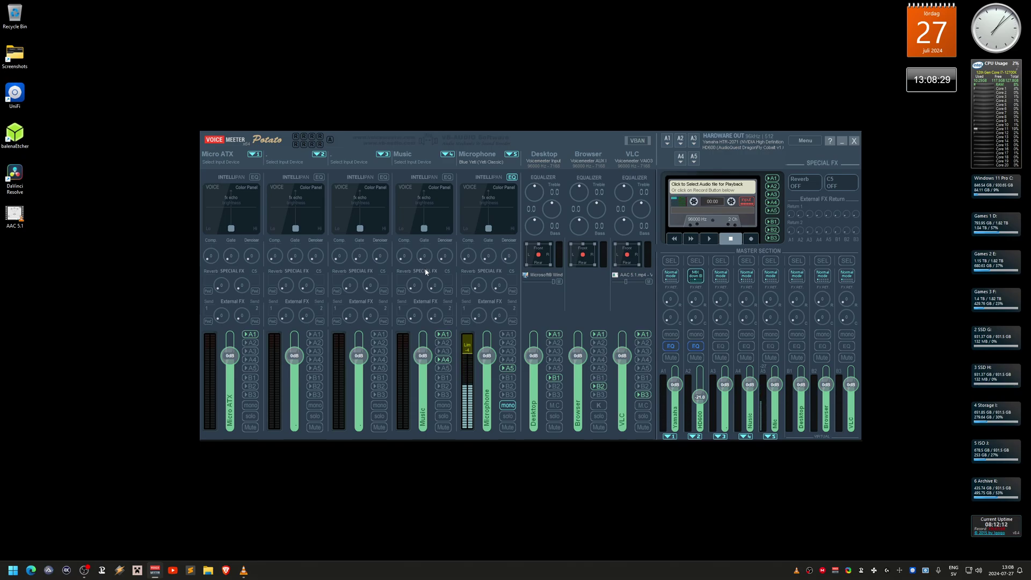
Step: Close Voicemeeter and move the OBS window to the centre-left of the screen
{"action": "left_click", "coordinate": [852, 141]}
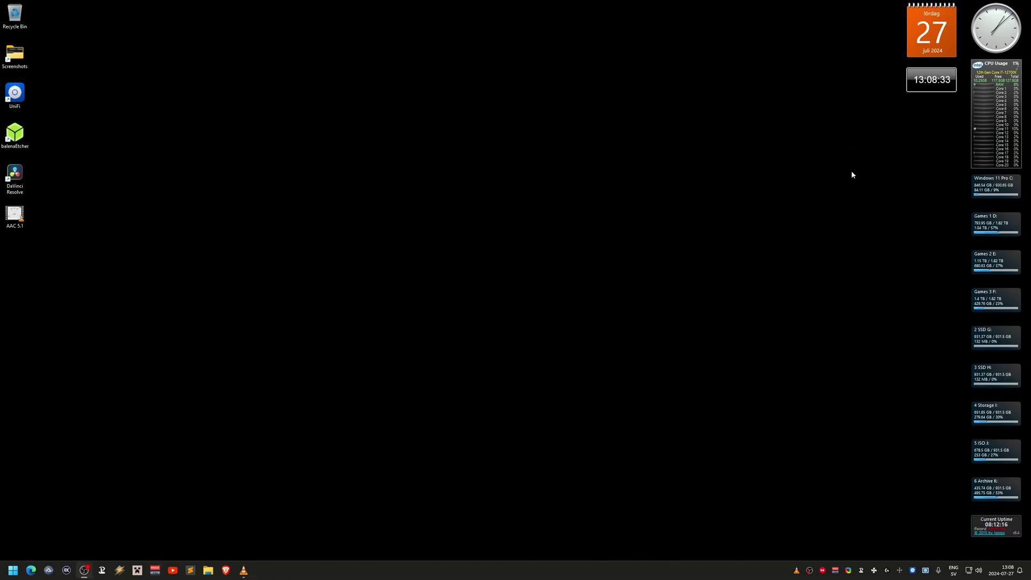
{"action": "left_click_drag", "start_coordinate": [881, 165], "coordinate": [322, 44]}
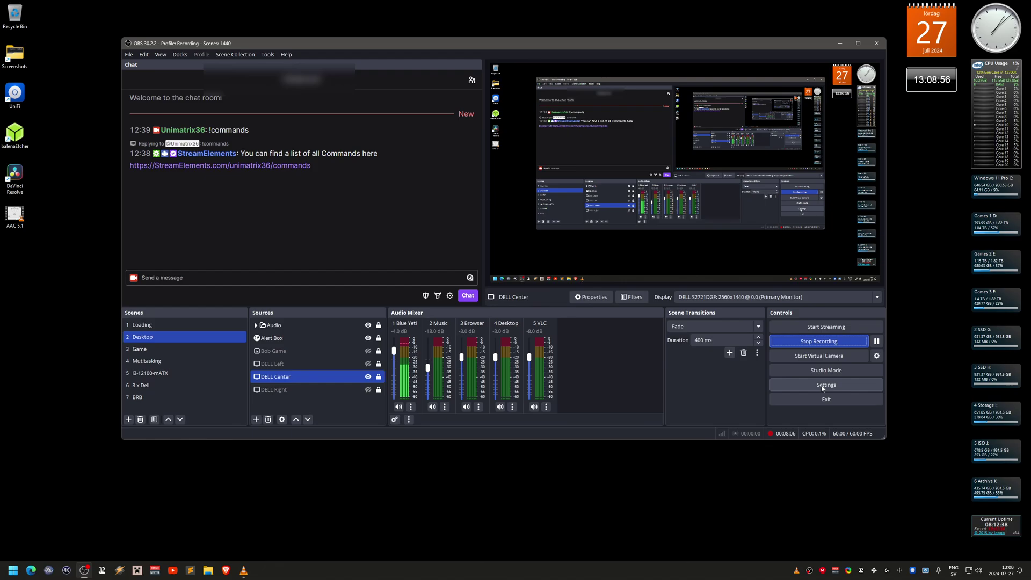
Step: Open OBS Settings to the Audio page showing 5.1 channels, 48 kHz and disabled devices
{"action": "left_click", "coordinate": [848, 385]}
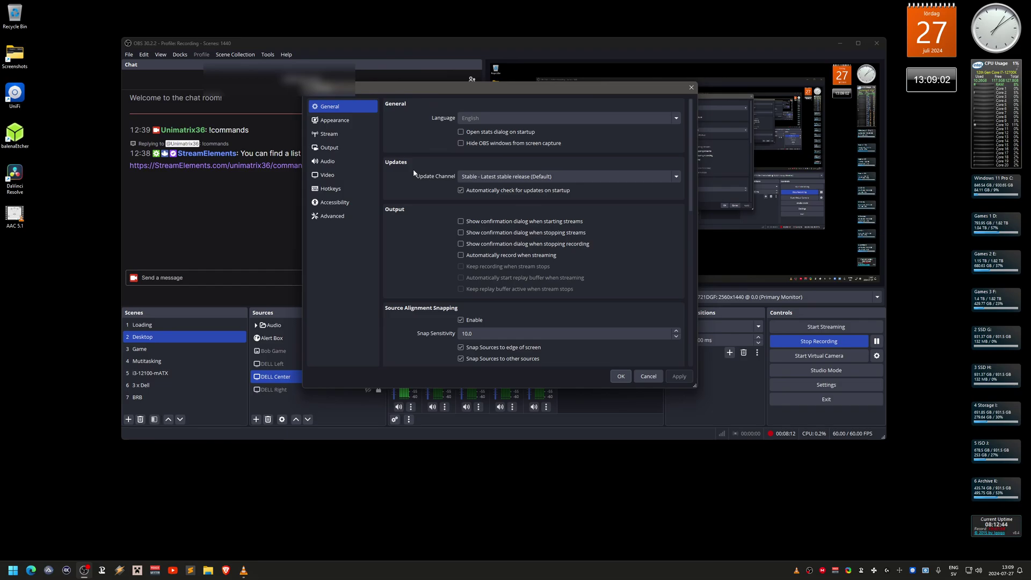
{"action": "left_click", "coordinate": [363, 137]}
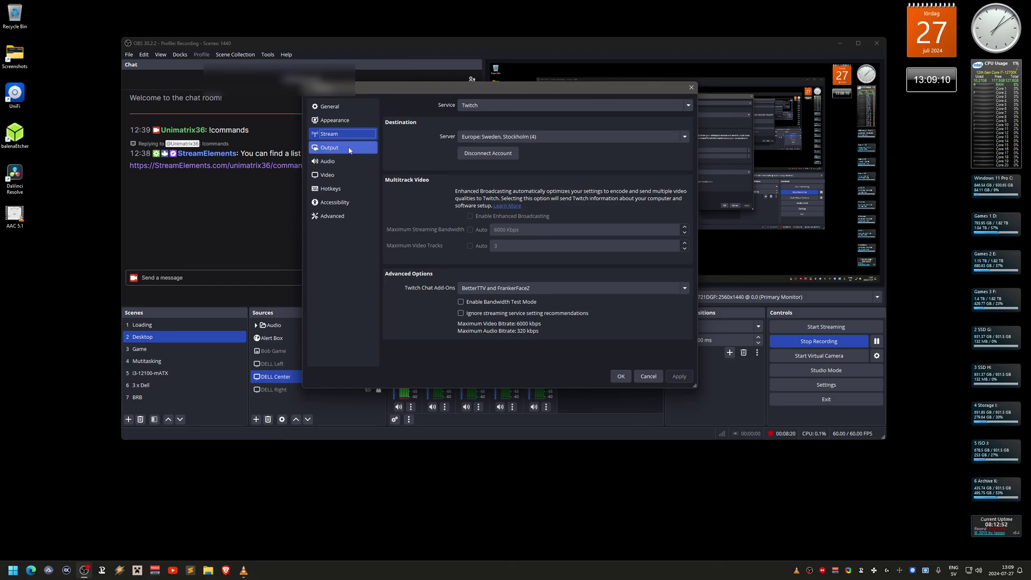
{"action": "left_click", "coordinate": [343, 165]}
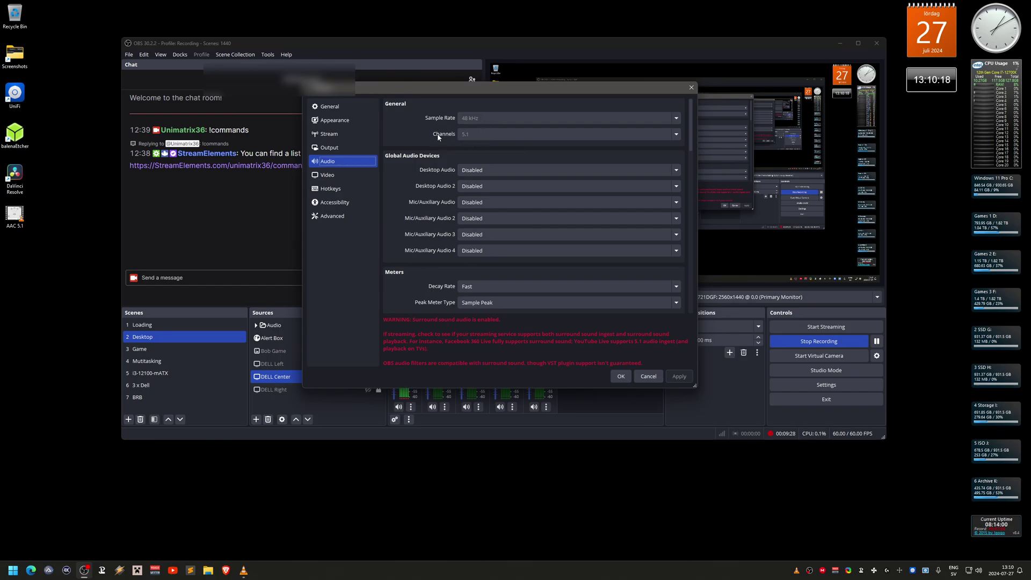
{"action": "left_click", "coordinate": [347, 147]}
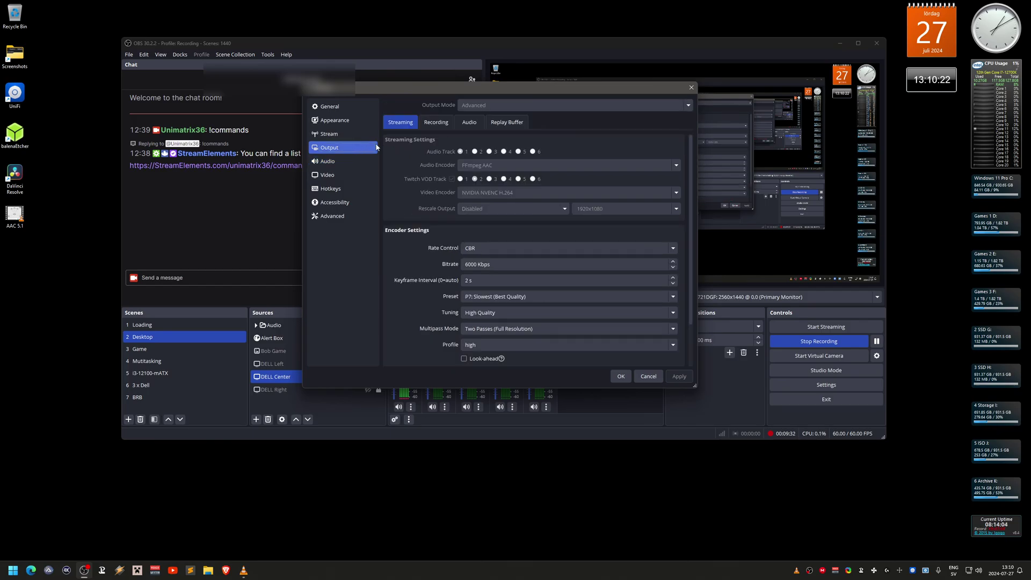
{"action": "left_click", "coordinate": [468, 124]}
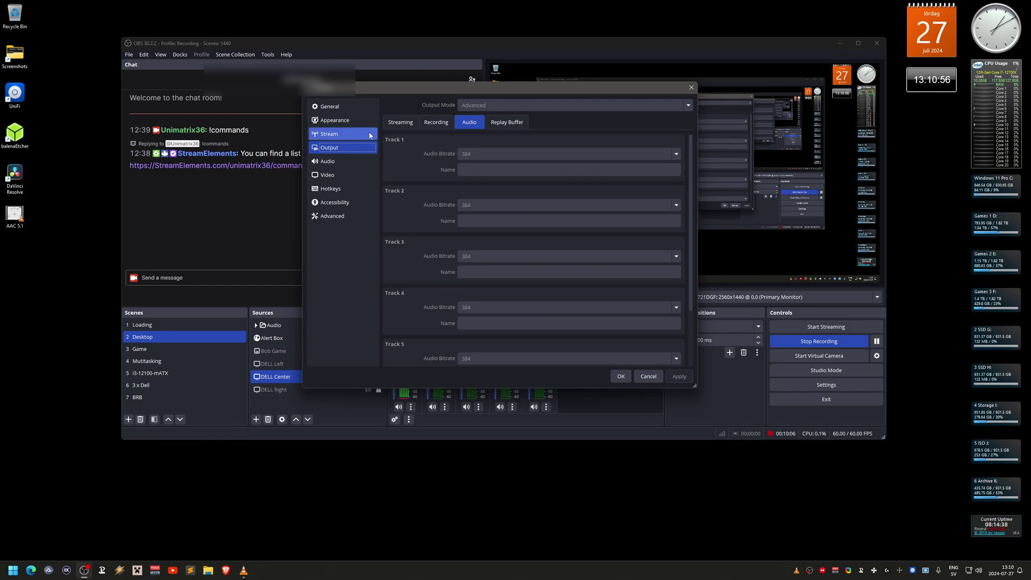
{"action": "left_click", "coordinate": [327, 161]}
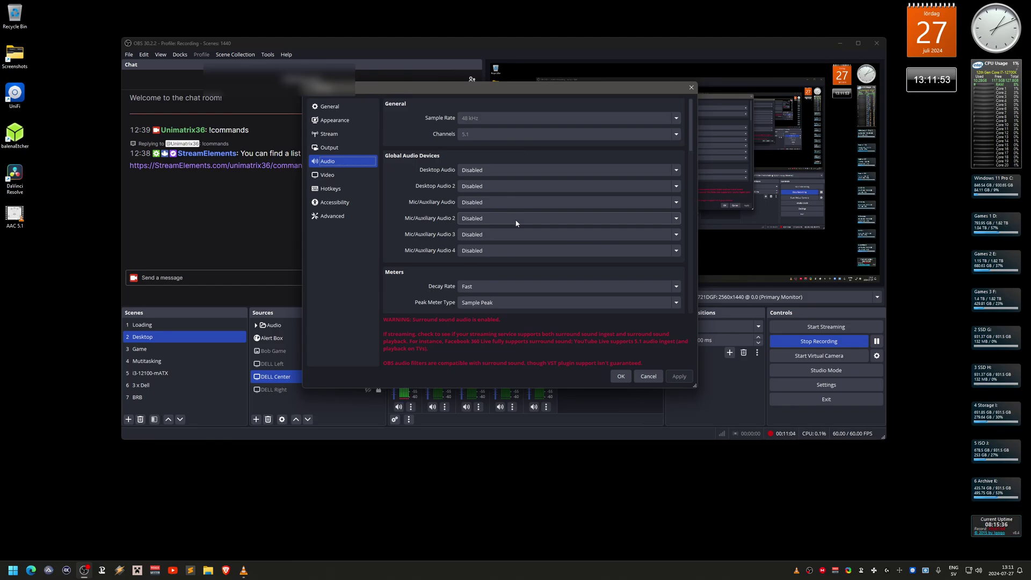
Step: Close OBS Settings without saving and bring up the Voicemeeter Potato mixer from the tray
{"action": "left_click", "coordinate": [649, 377]}
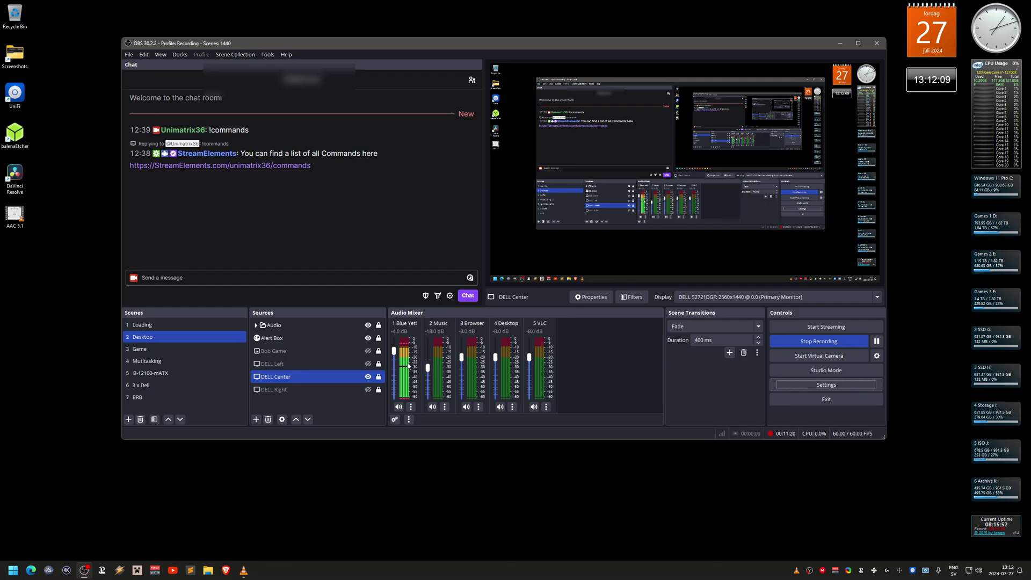
{"action": "left_click", "coordinate": [836, 569]}
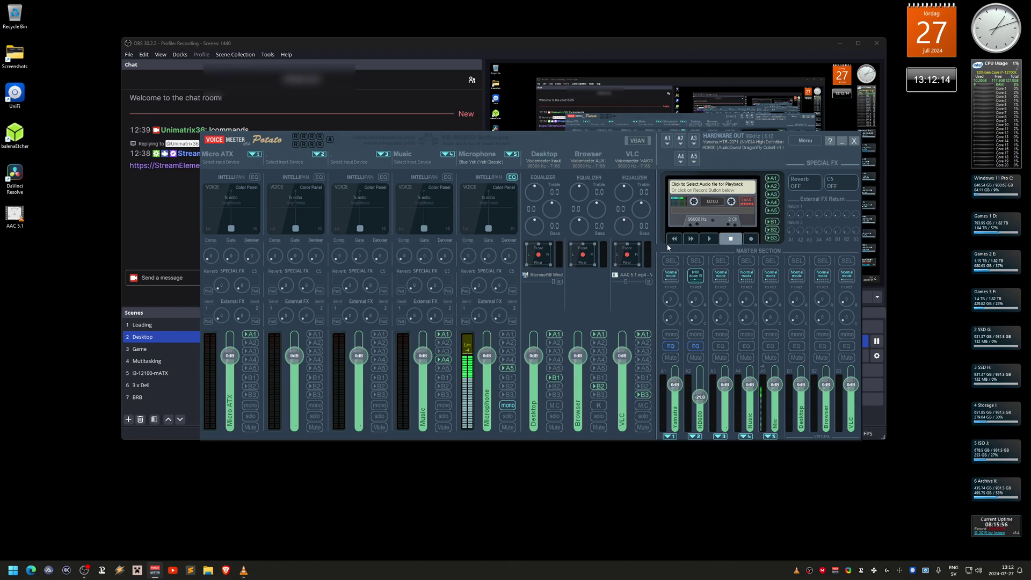
Step: Close the Voicemeeter Potato mixer window to reveal OBS Studio's main window
{"action": "left_click", "coordinate": [855, 142]}
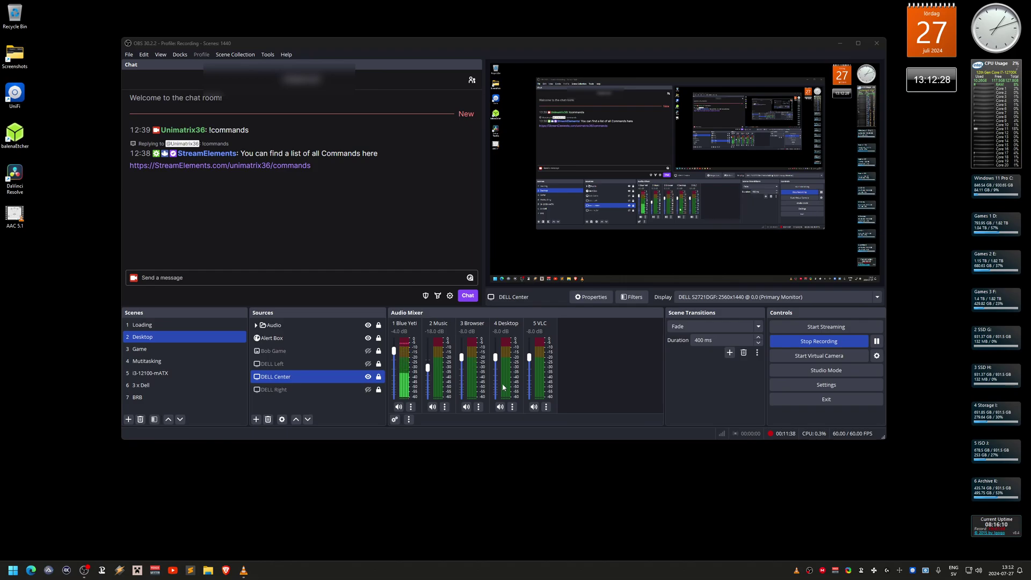
Step: Bring VLC with AAC 5.1.mp4 forward and reposition its window over OBS
{"action": "left_click", "coordinate": [244, 570]}
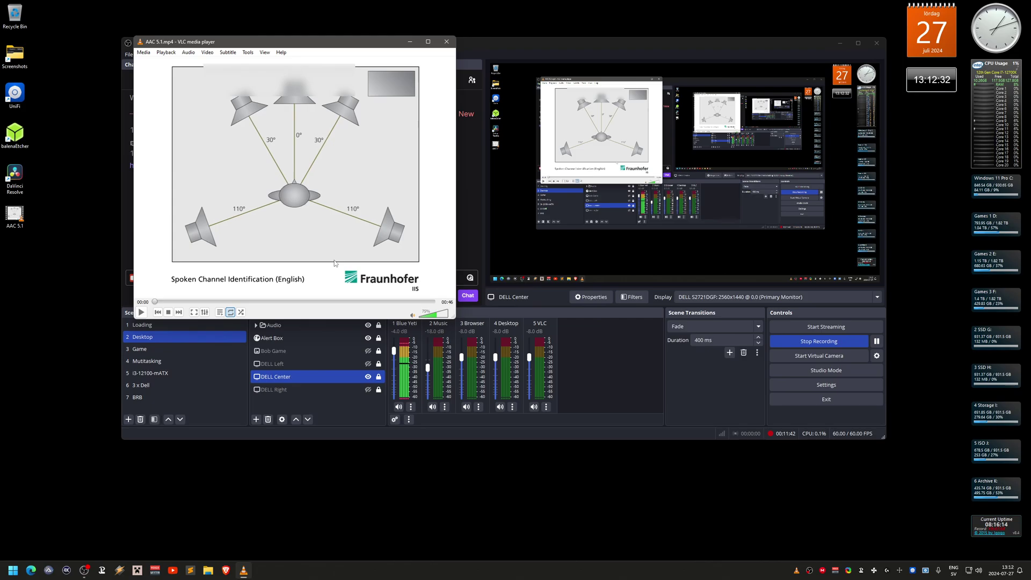
{"action": "left_click_drag", "start_coordinate": [309, 43], "coordinate": [309, 94]}
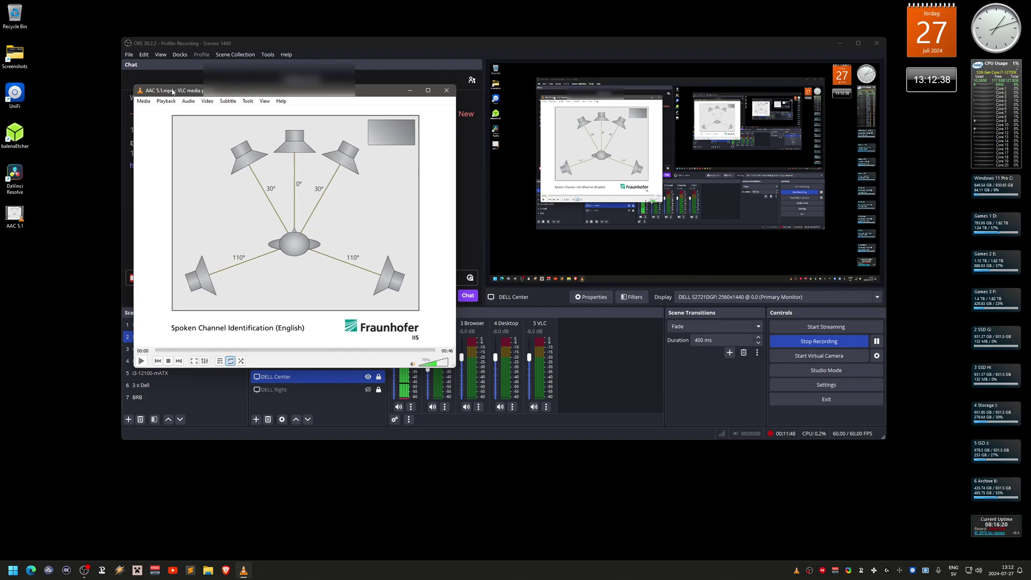
{"action": "mouse_move", "coordinate": [209, 95]}
{"action": "left_mouse_down"}
{"action": "mouse_move", "coordinate": [219, 99]}
{"action": "mouse_move", "coordinate": [194, 99]}
{"action": "left_mouse_up"}
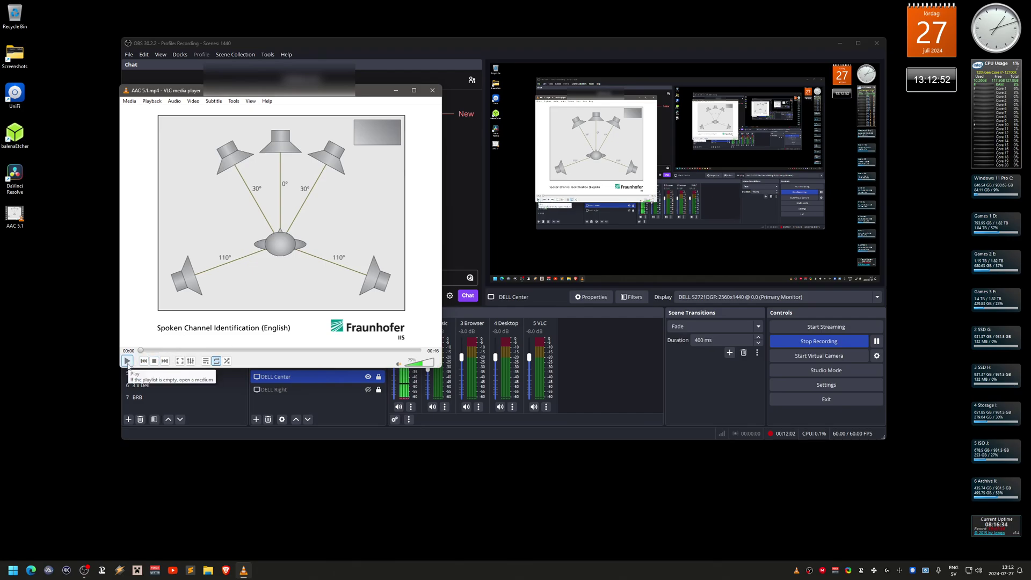
Step: Play the AAC 5.1.mp4 channel-identification video through to the right surround speaker
{"action": "left_click", "coordinate": [127, 362]}
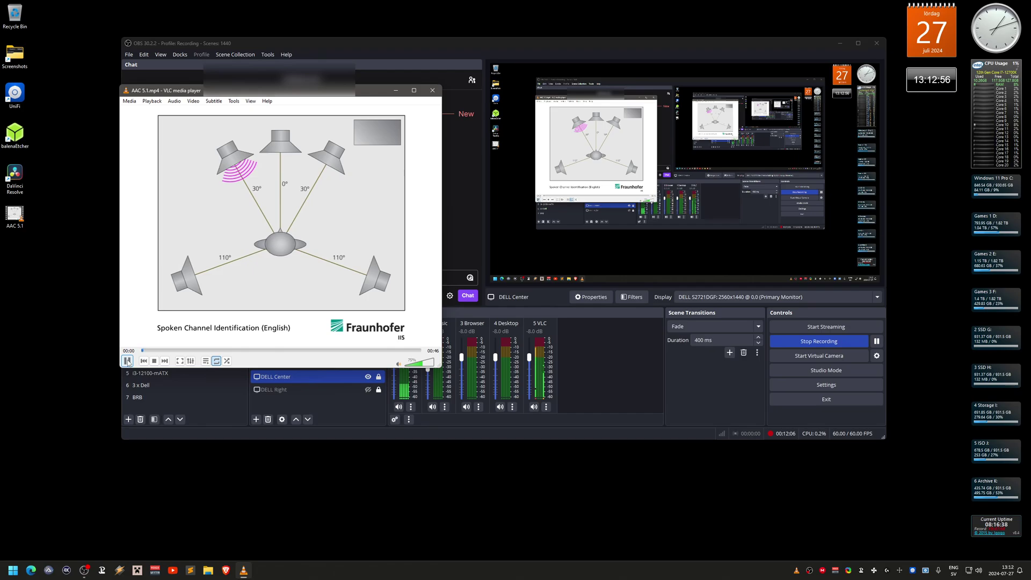